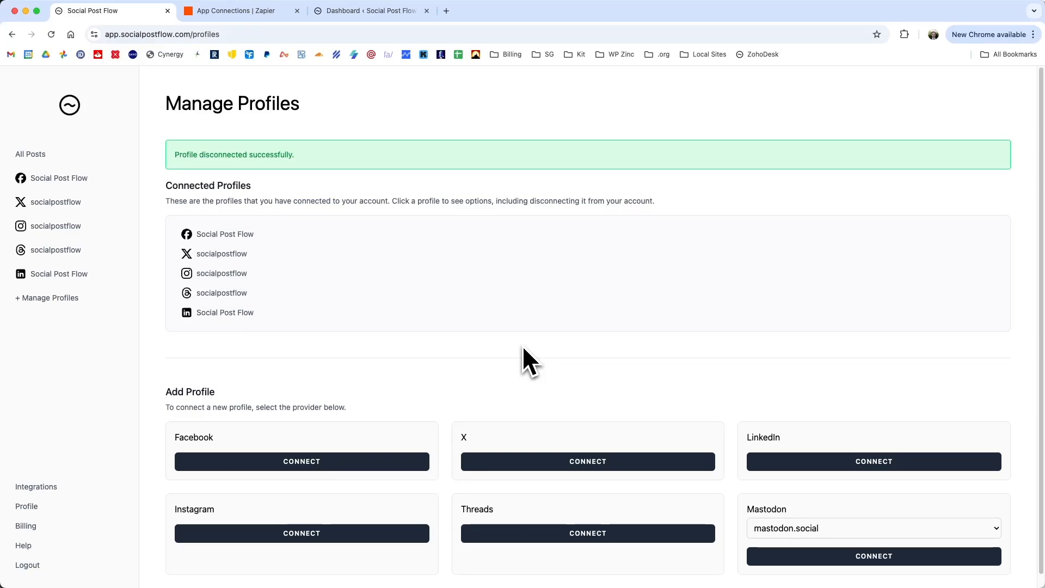
Switch to Zapier, add a new app connection for Social Post Flow (1.0.0) and authorize its access to the account
key(ctrl+Tab)
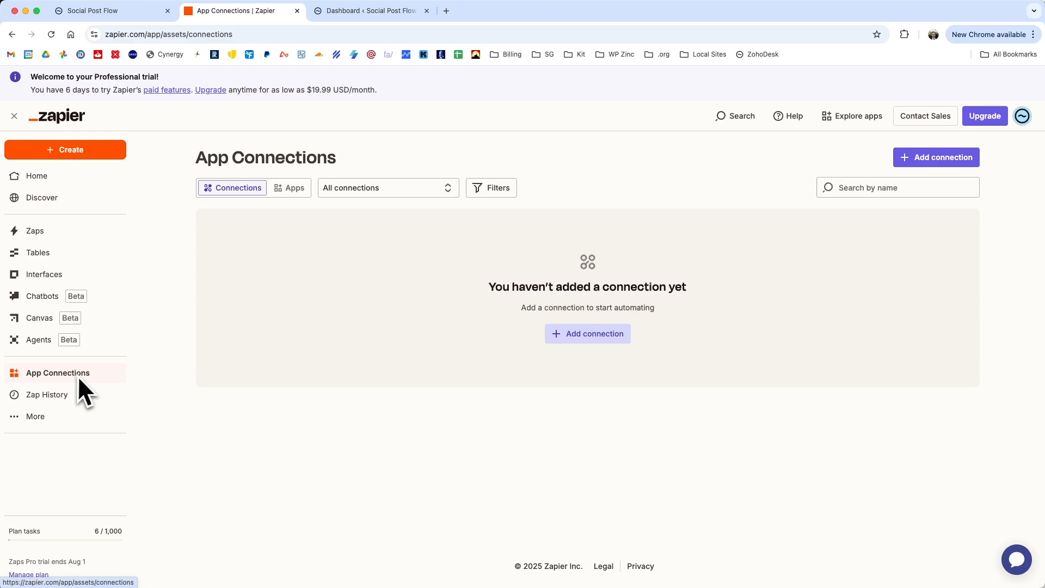
click(589, 334)
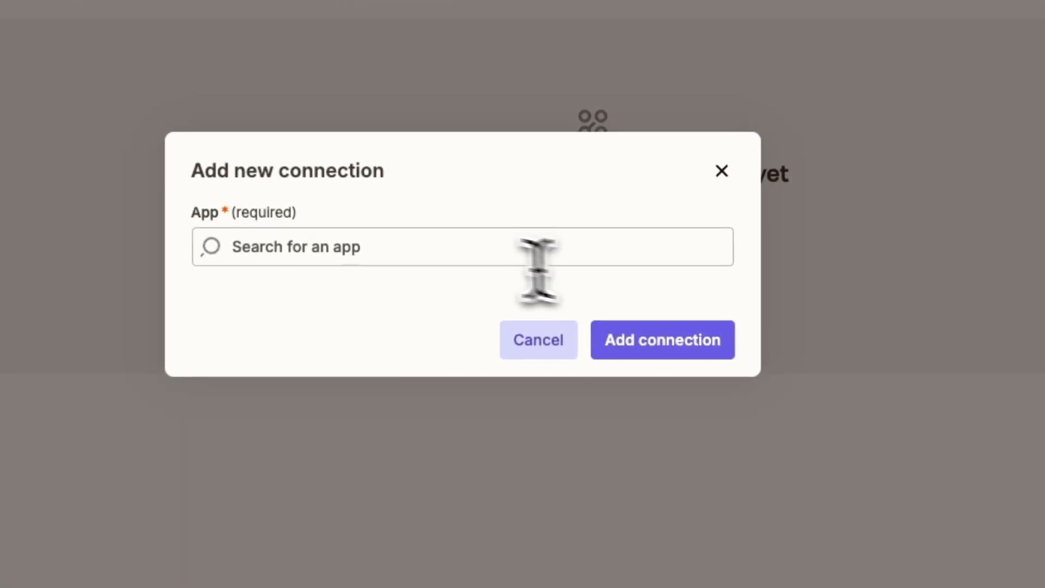
click(443, 245)
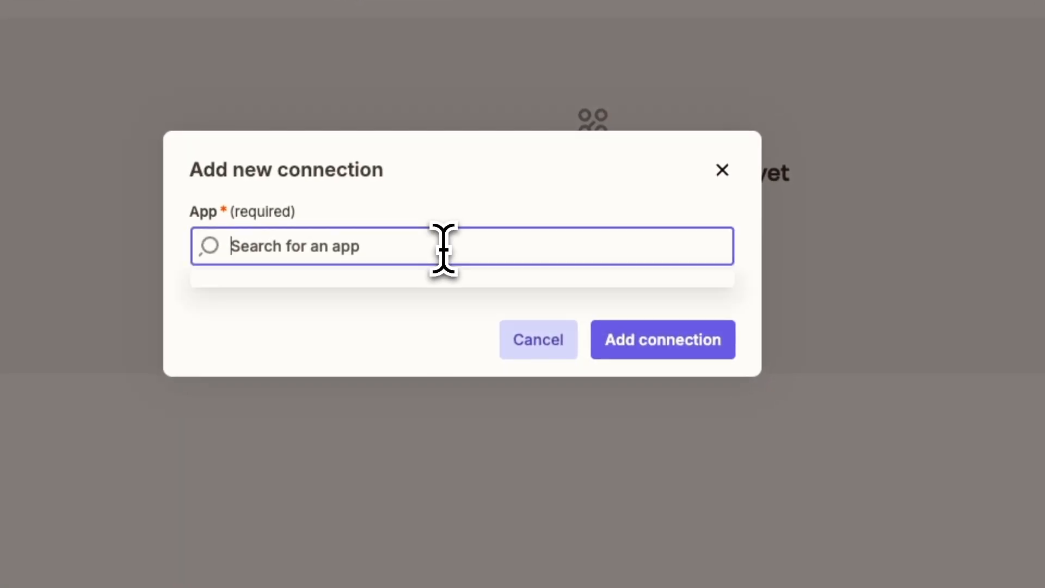
text(Social Post Flow)
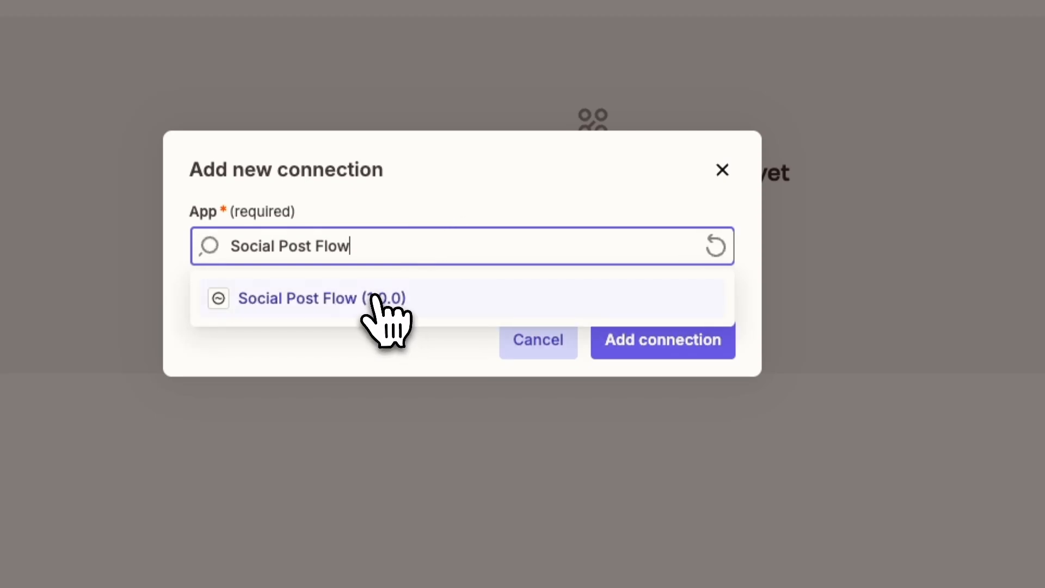
click(376, 298)
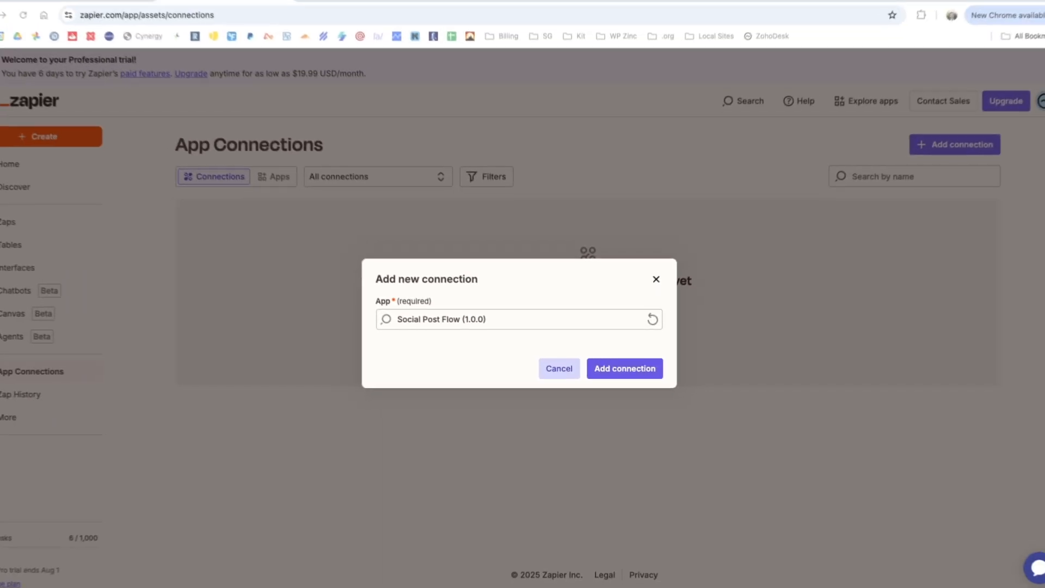
click(642, 355)
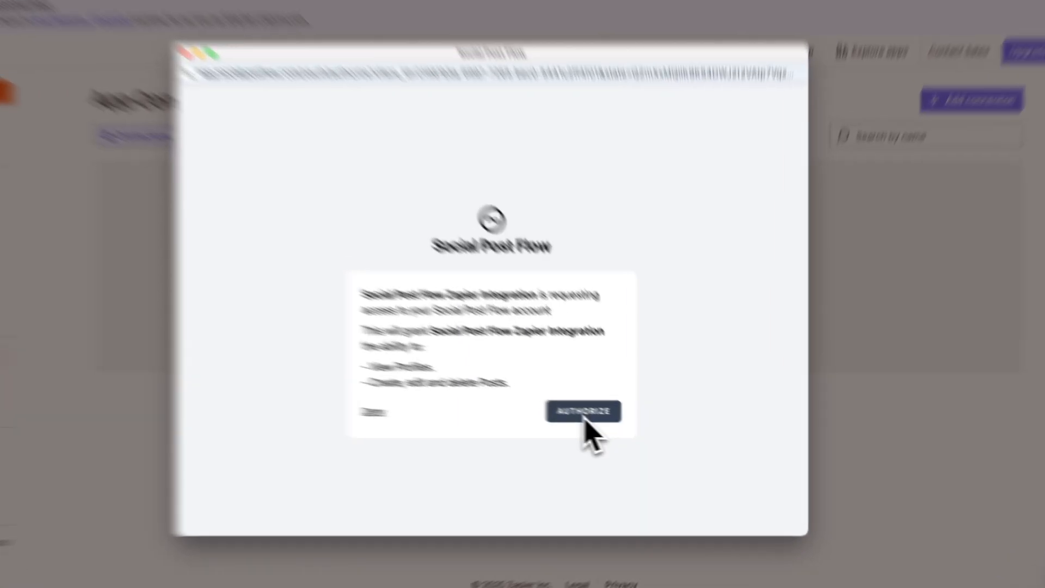
click(606, 422)
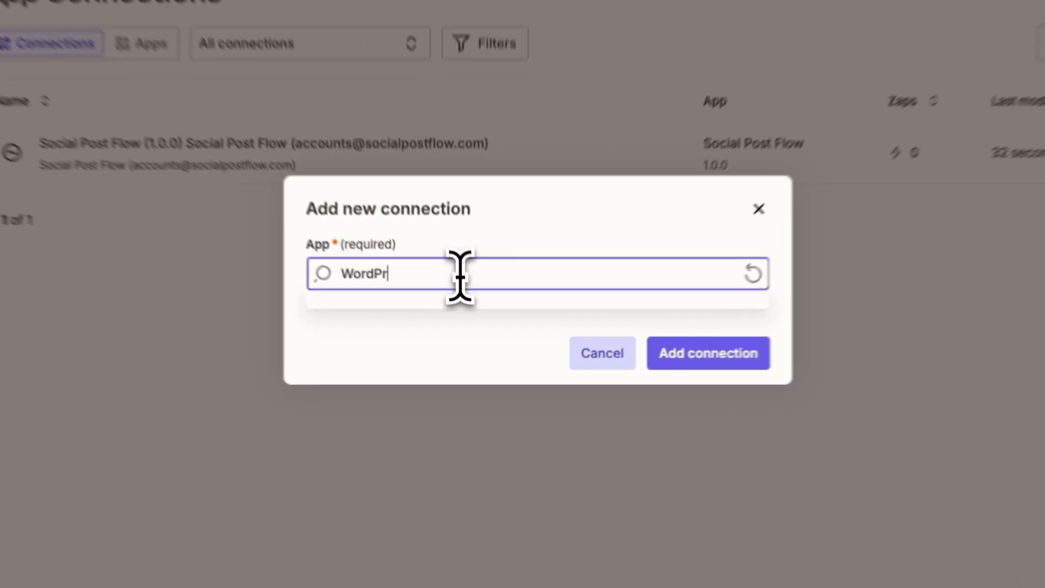
Choose WordPress as the app for another new connection and go to the Base URL entry of its account form
text(ess)
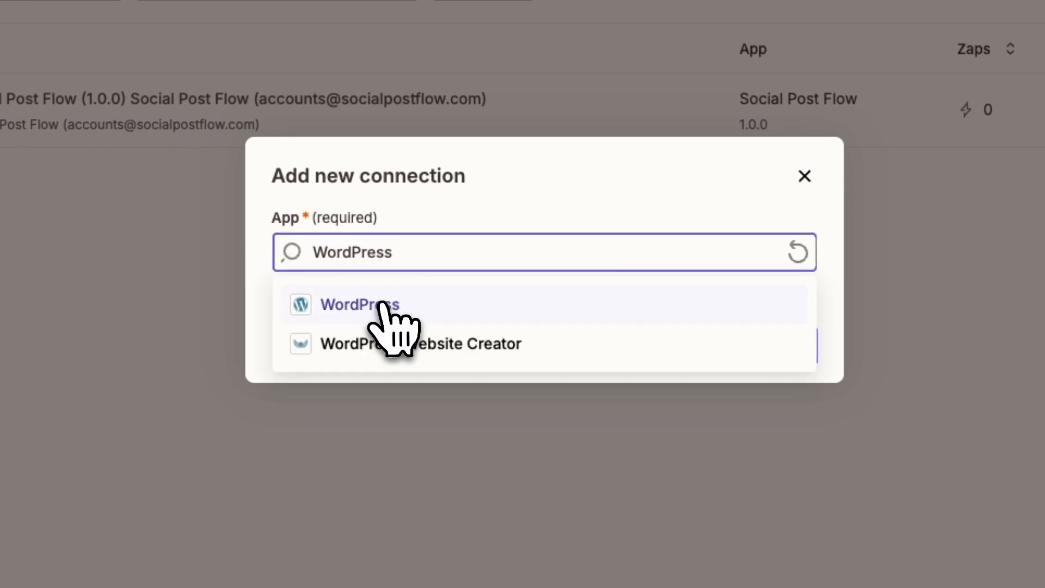
click(385, 306)
click(723, 354)
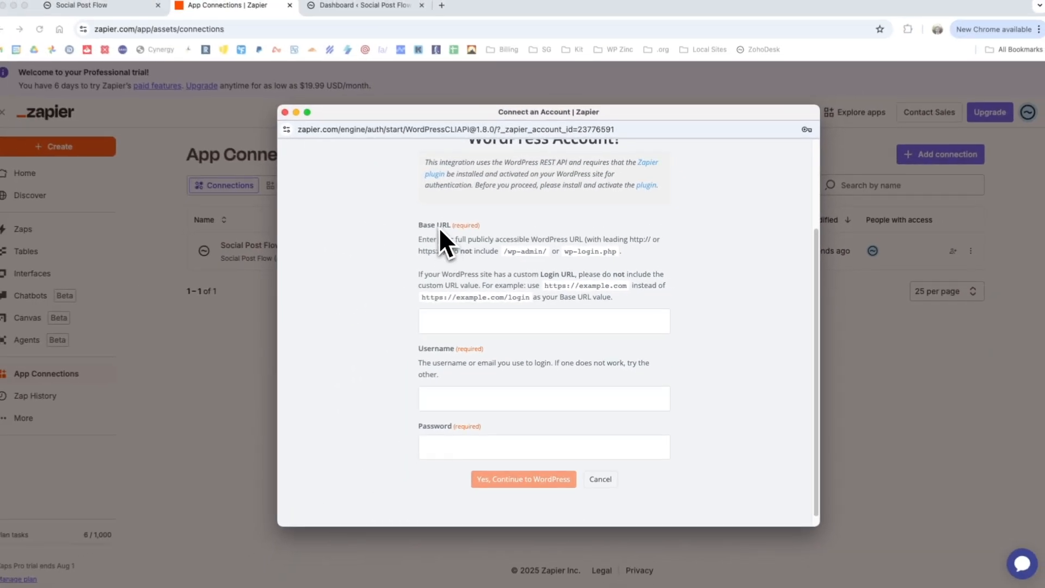
click(451, 322)
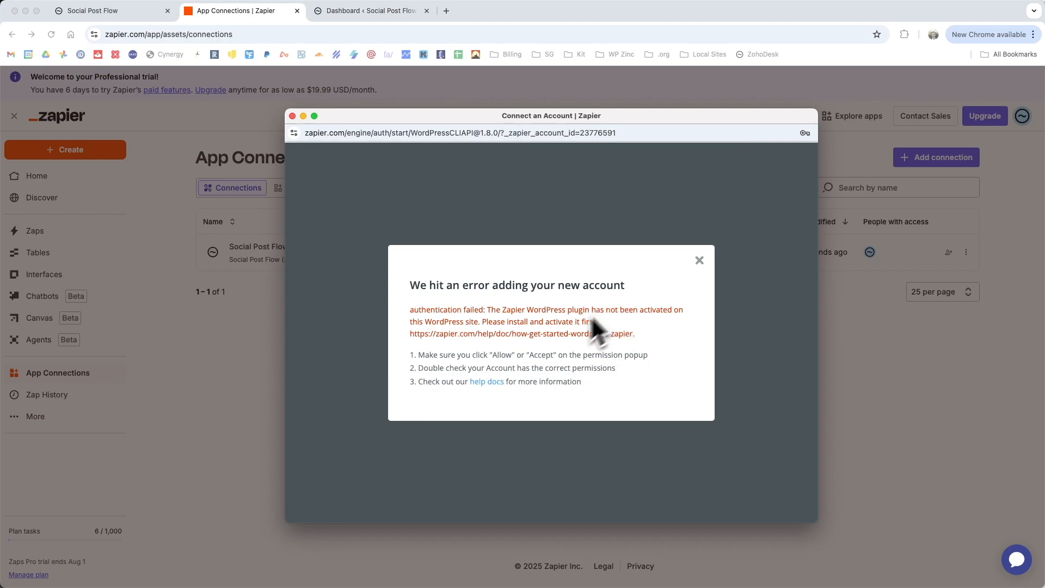
Switch to the WordPress admin site and activate the Zapier for WordPress plugin
click(376, 11)
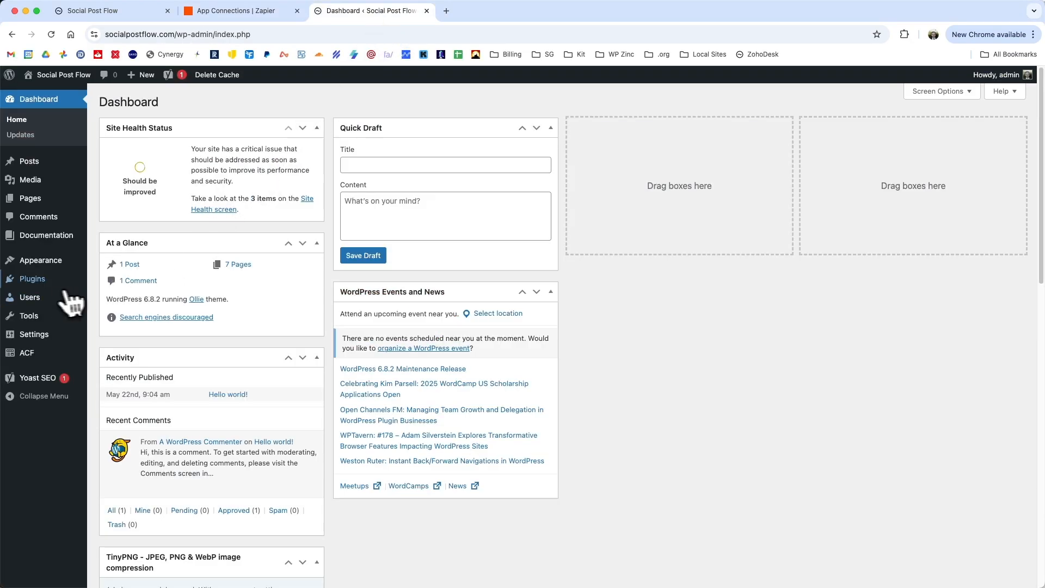
click(46, 282)
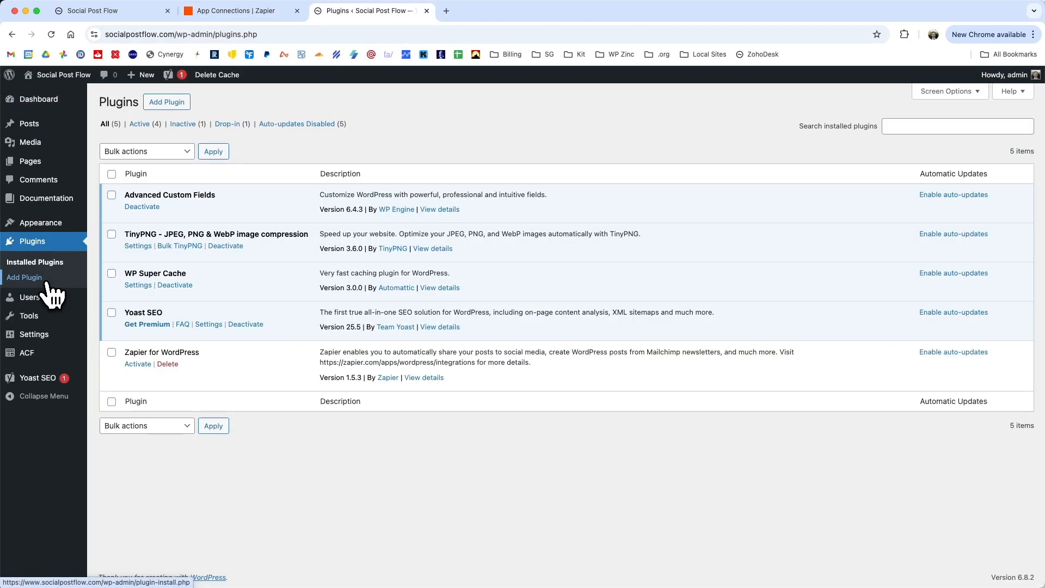
click(138, 364)
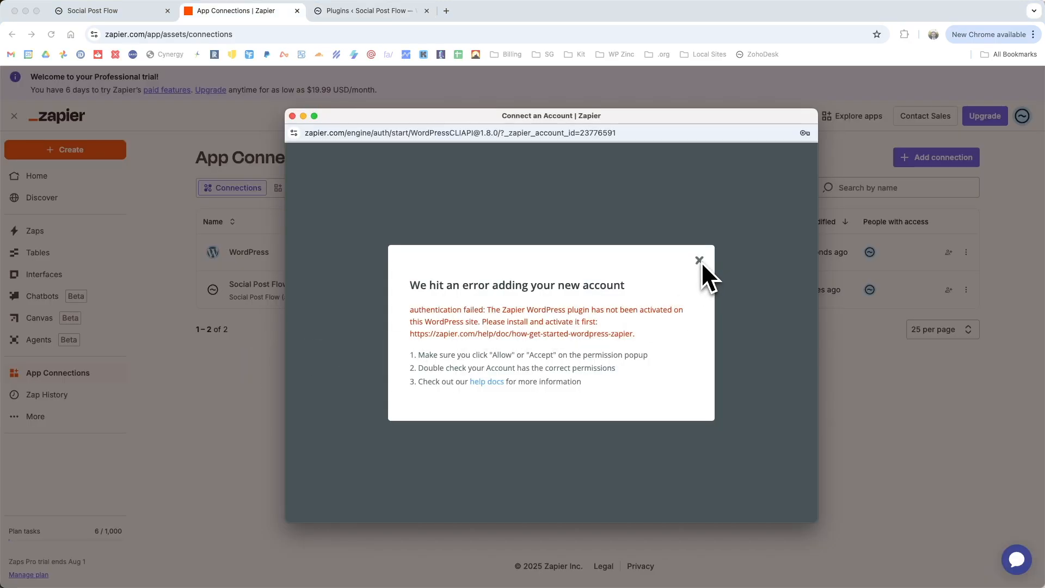
Return to Zapier, dismiss the error dialog and submit the WordPress connection again
click(699, 260)
click(572, 466)
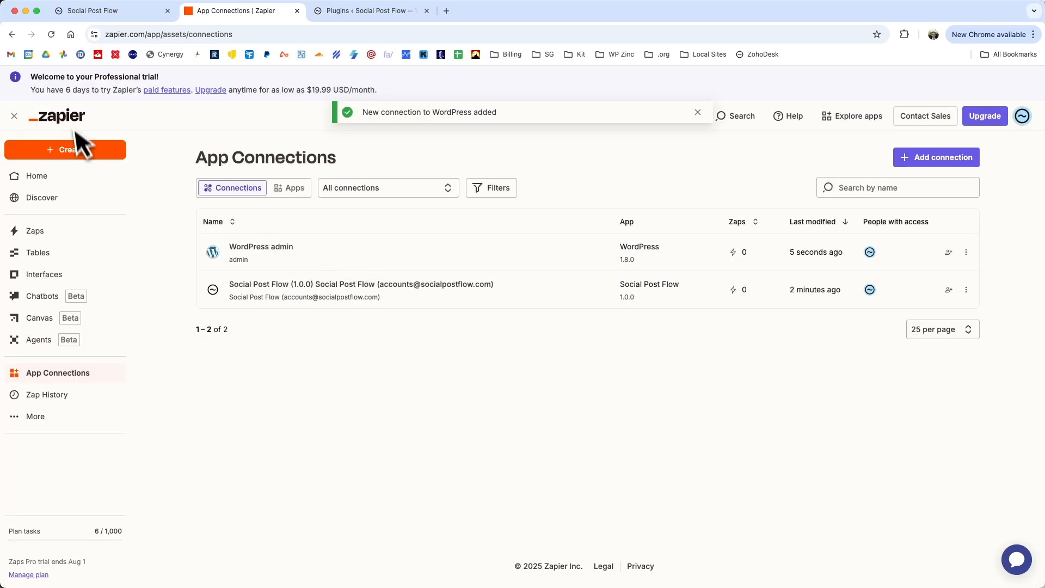
Create a new Zap and set its trigger to the WordPress event New Post
click(44, 231)
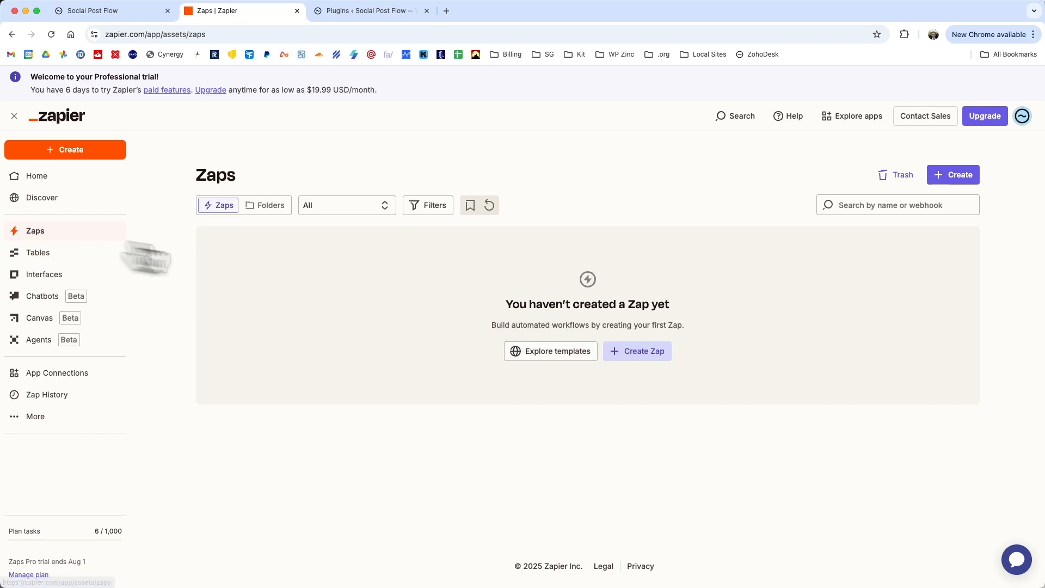
click(638, 352)
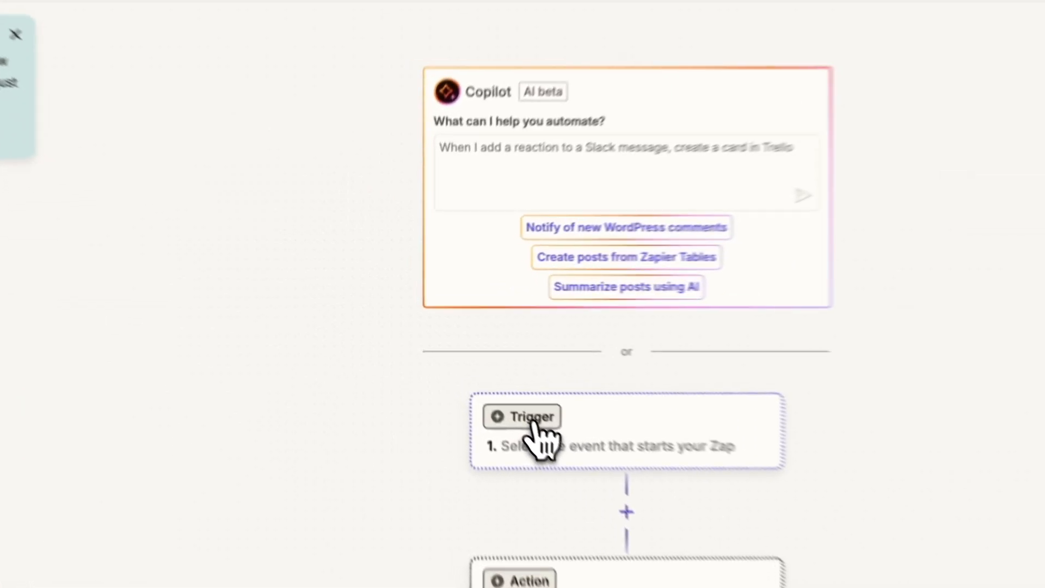
click(531, 422)
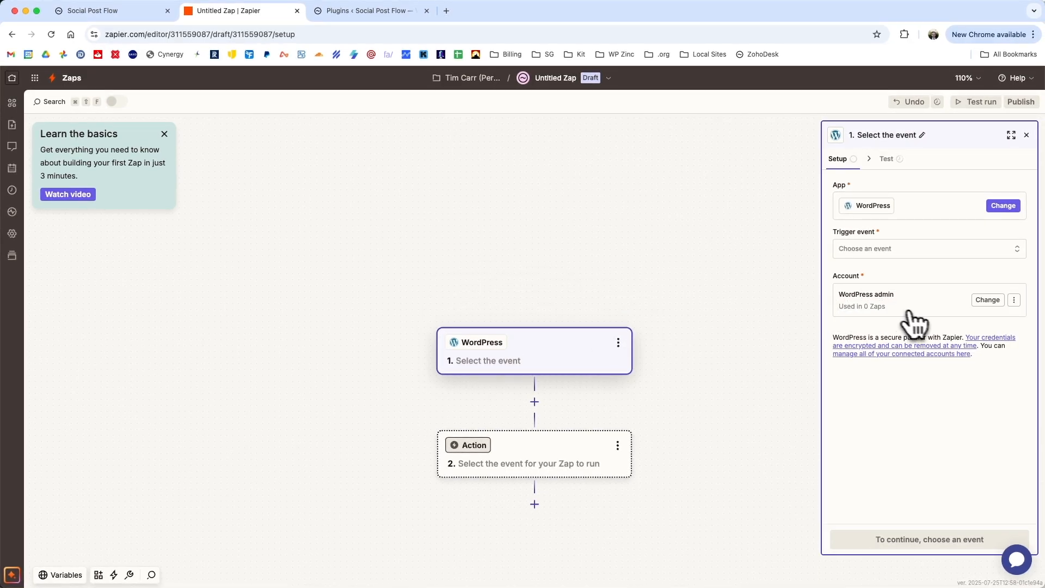
click(871, 249)
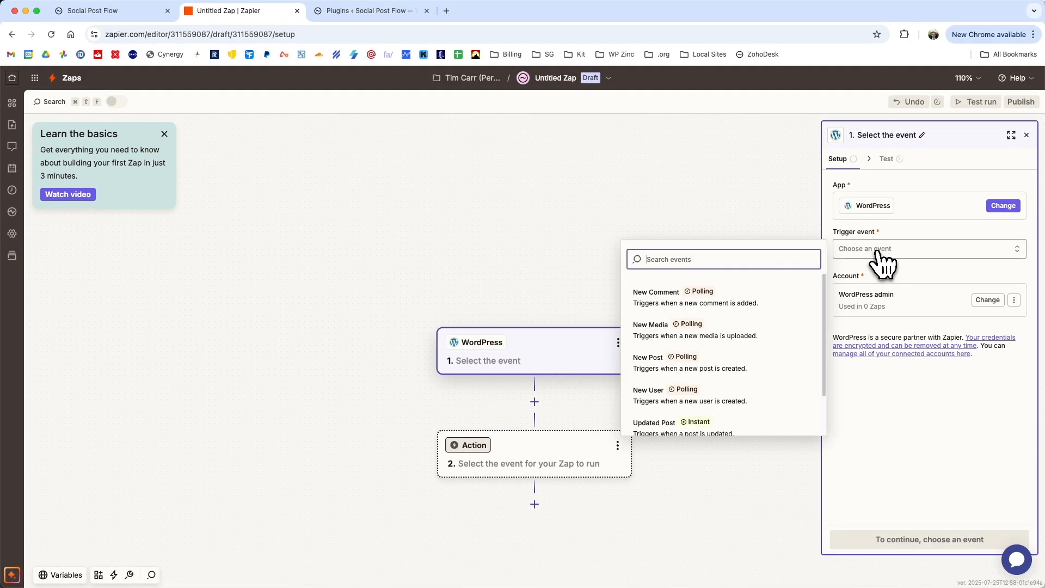
click(656, 359)
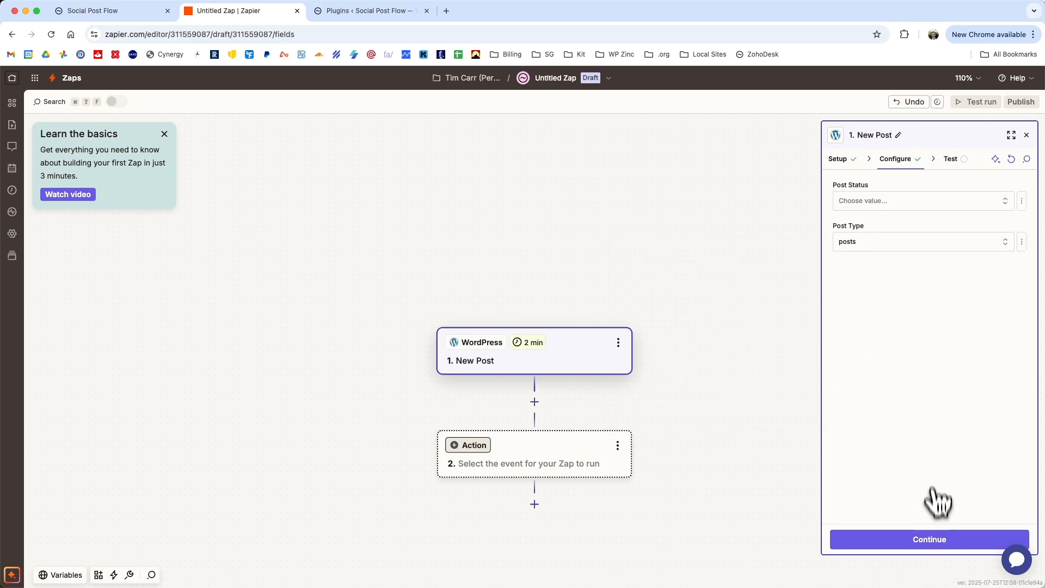
Set the New Post trigger's post status to Published and continue
click(846, 201)
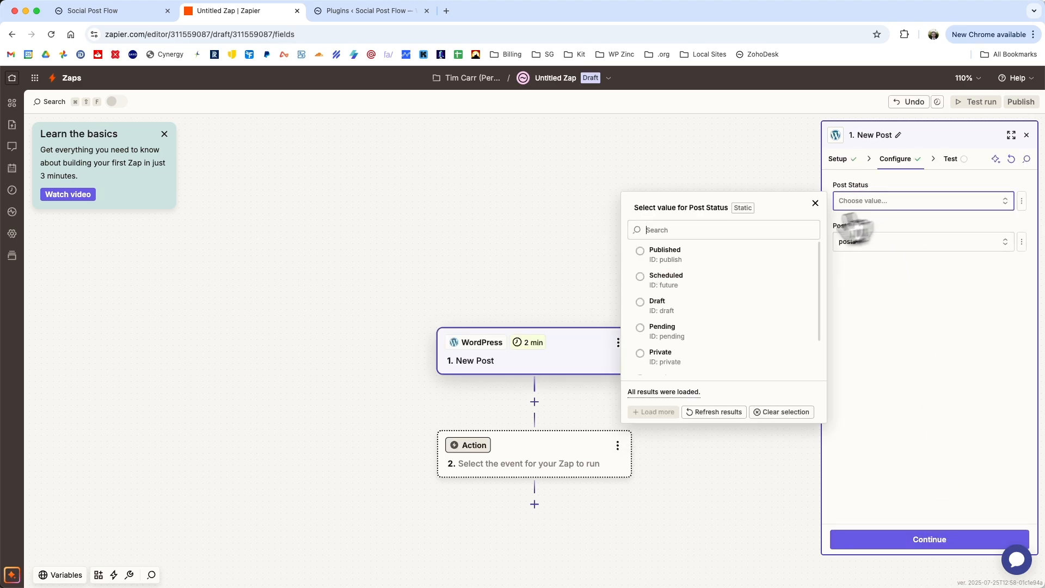
click(671, 257)
click(943, 539)
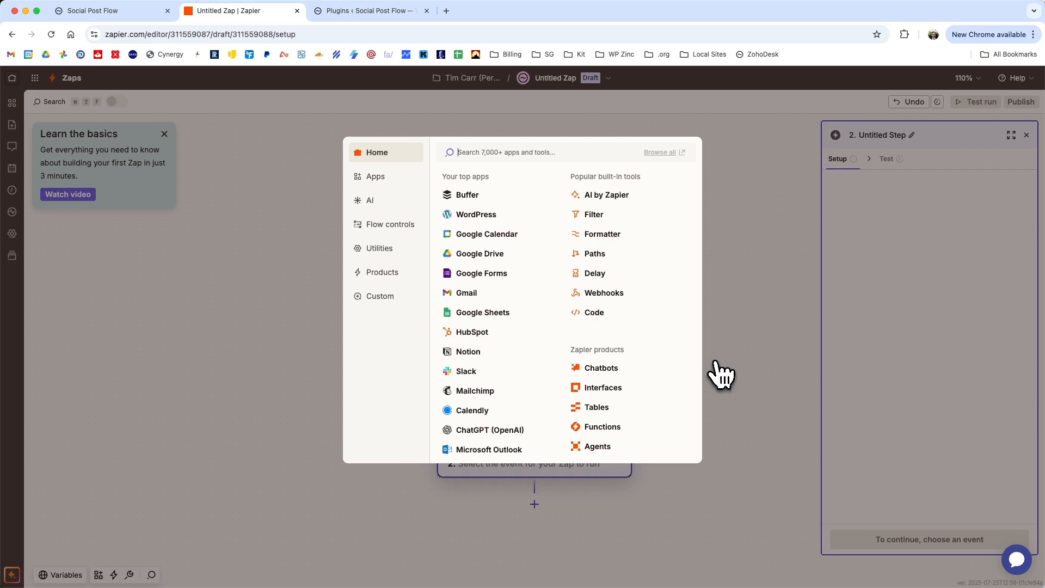
Set the action step to Social Post Flow (1.0.0) with the Create Text Post event and continue to its configuration
text(social post flow)
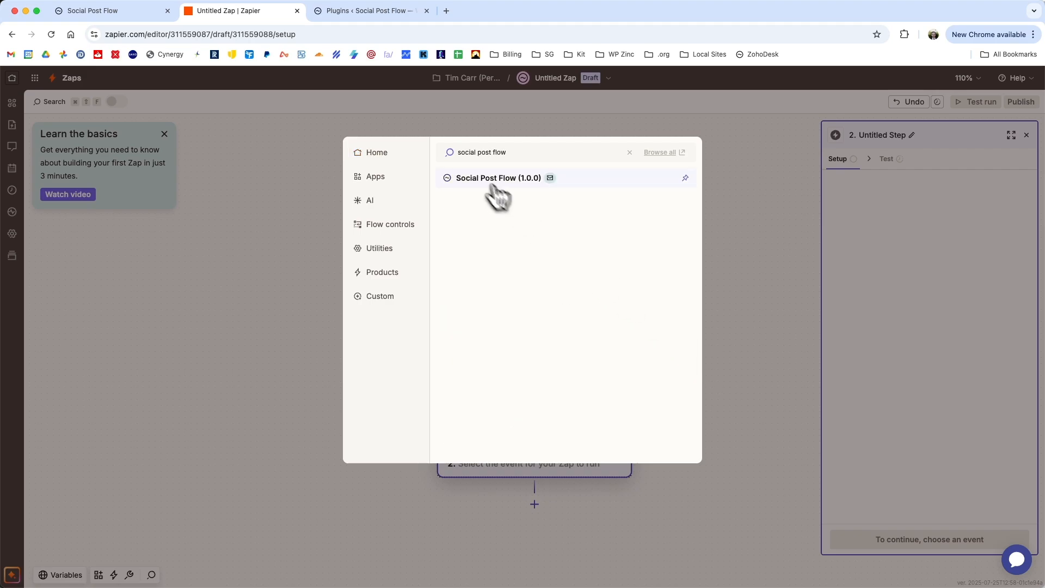
click(490, 185)
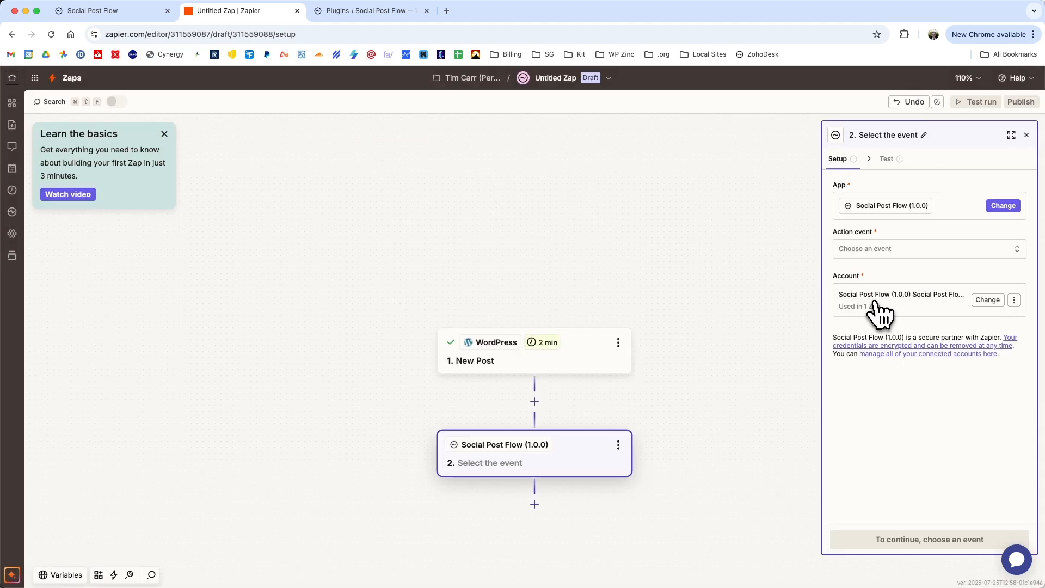
click(870, 249)
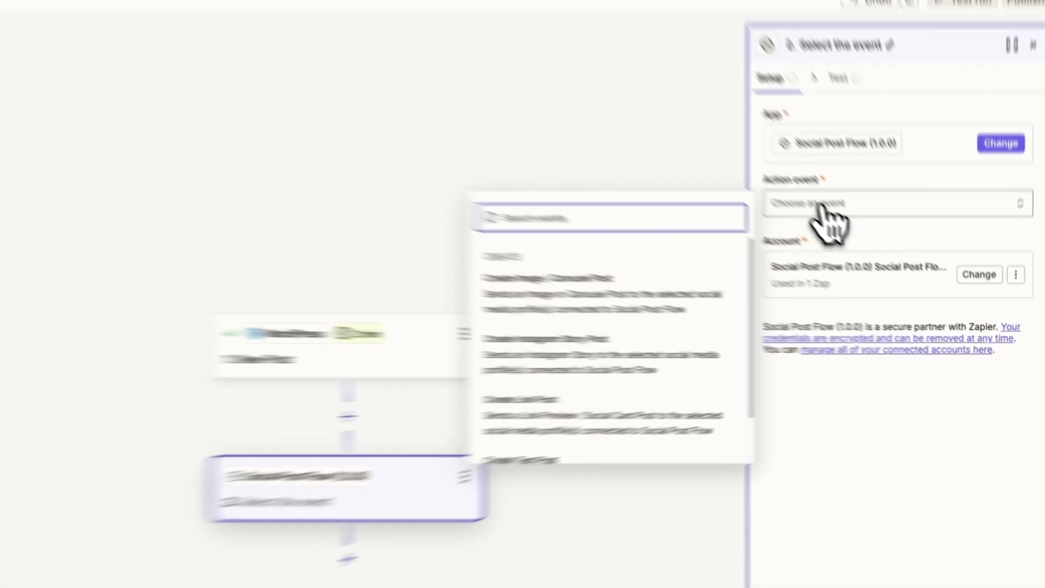
scroll(749, 319, down, 1)
scroll(646, 284, up, 1)
scroll(648, 284, down, 1)
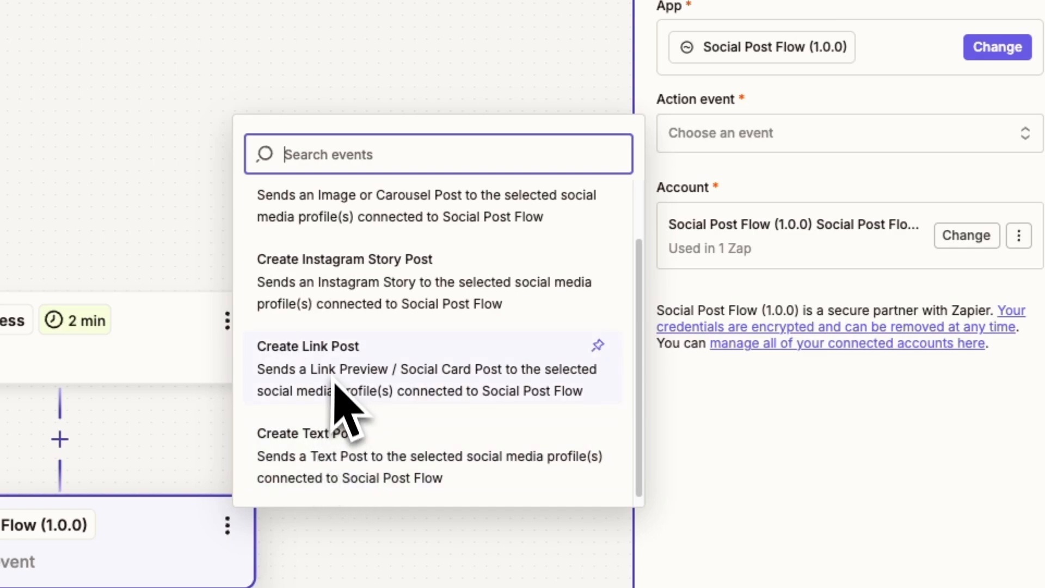
scroll(338, 399, up, 1)
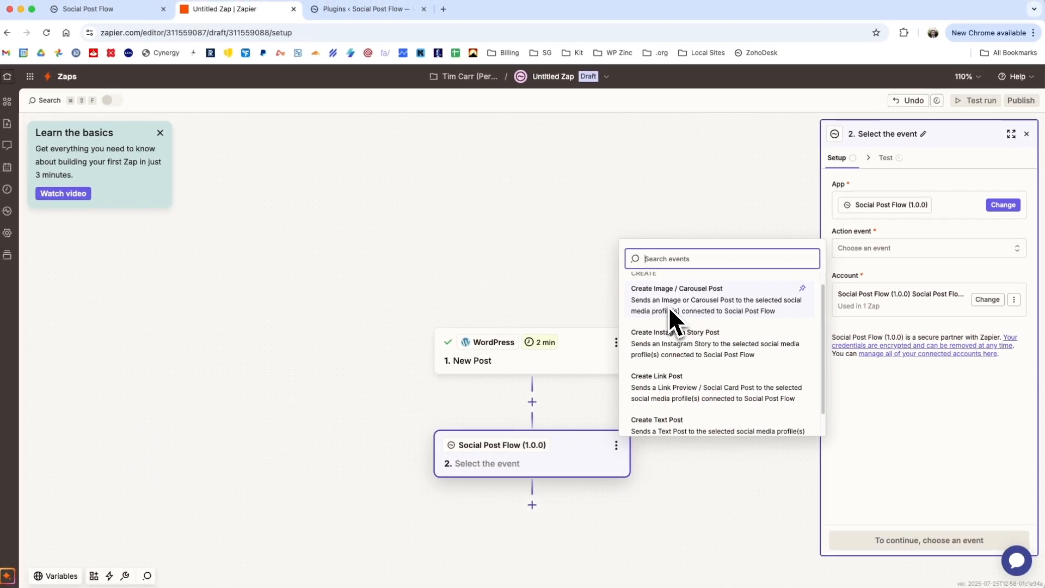
scroll(685, 349, down, 1)
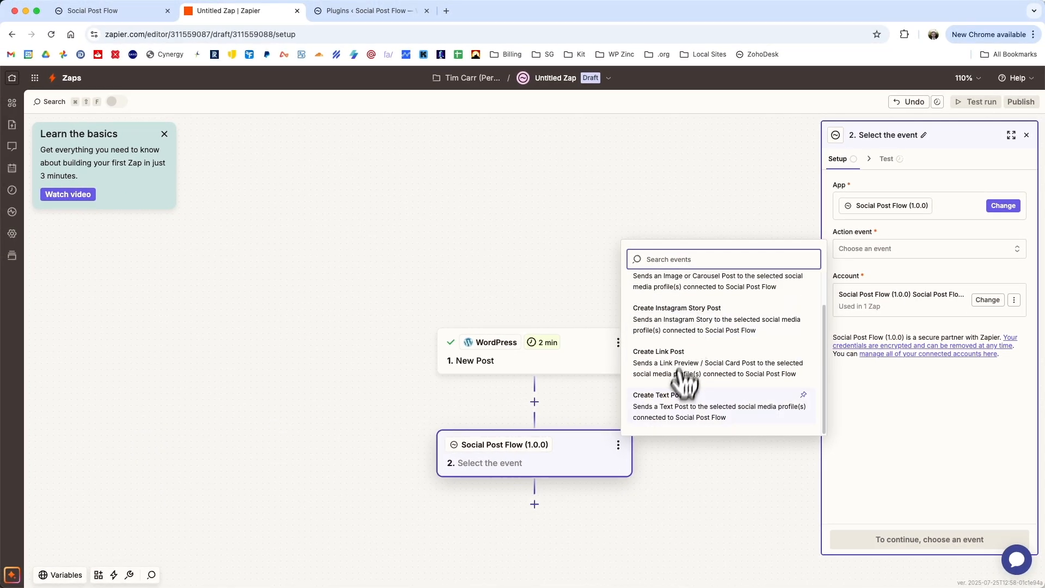
click(678, 409)
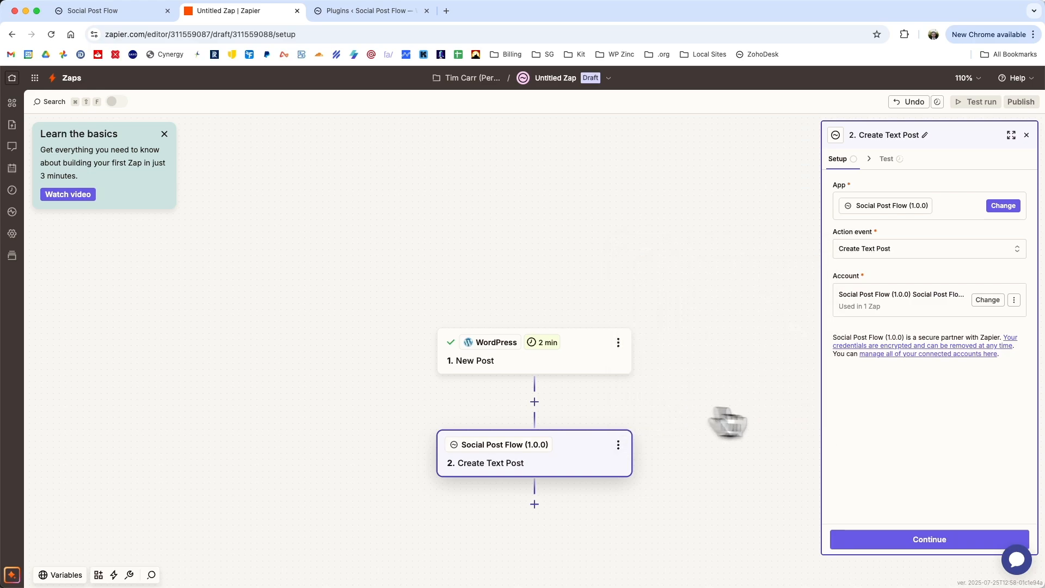
click(928, 539)
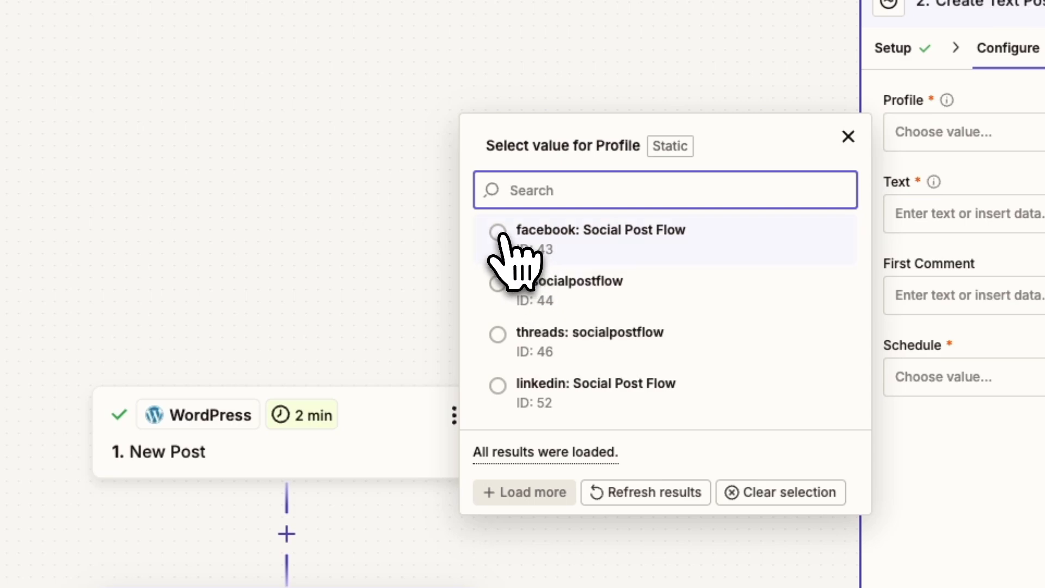
Choose the facebook: Social Post Flow profile and compose the post text as "New Post:" followed by the WordPress Title Rendered and Link fields
click(504, 235)
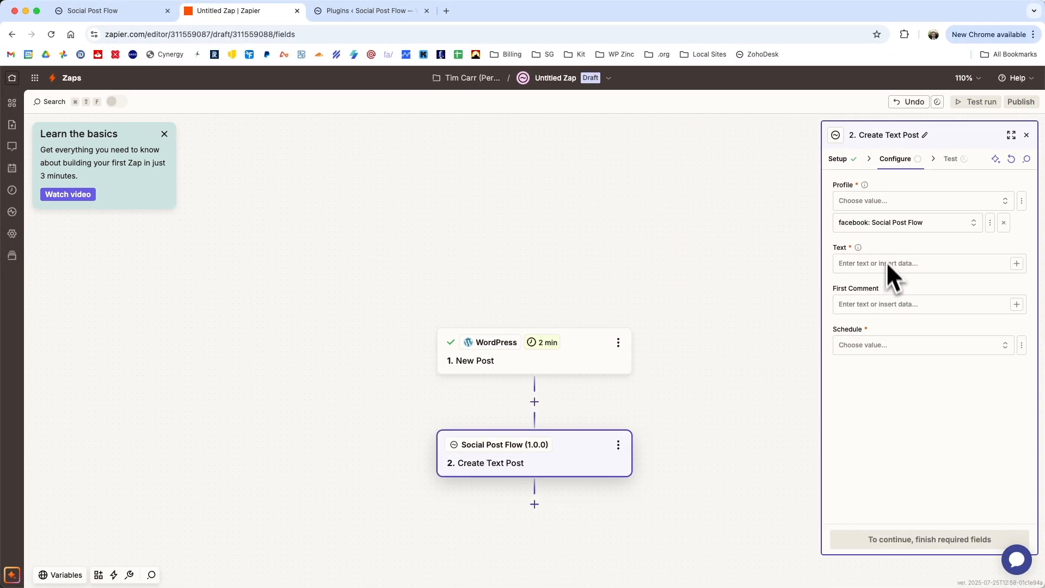
click(890, 264)
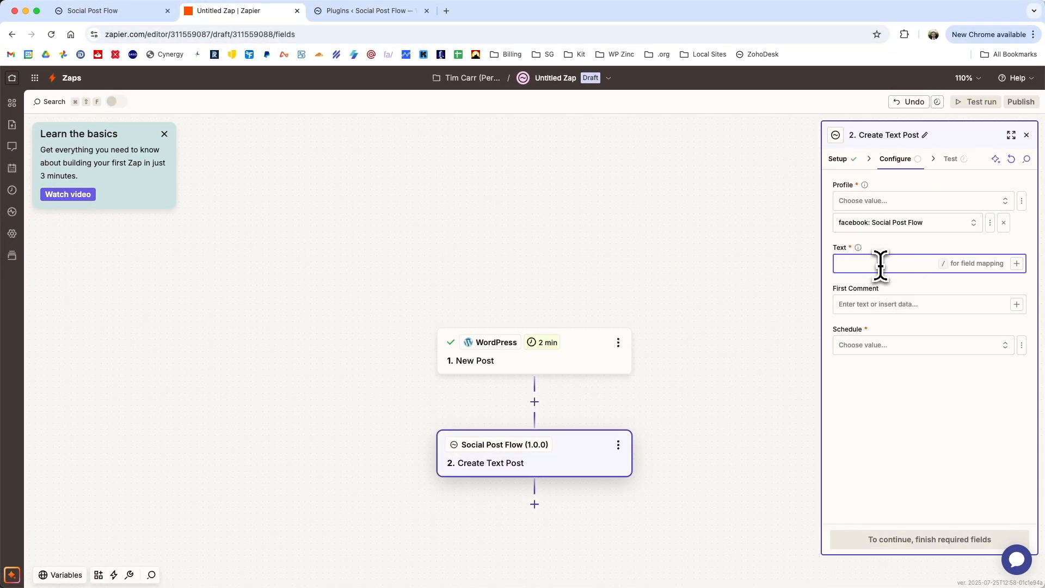
text(New Post: /)
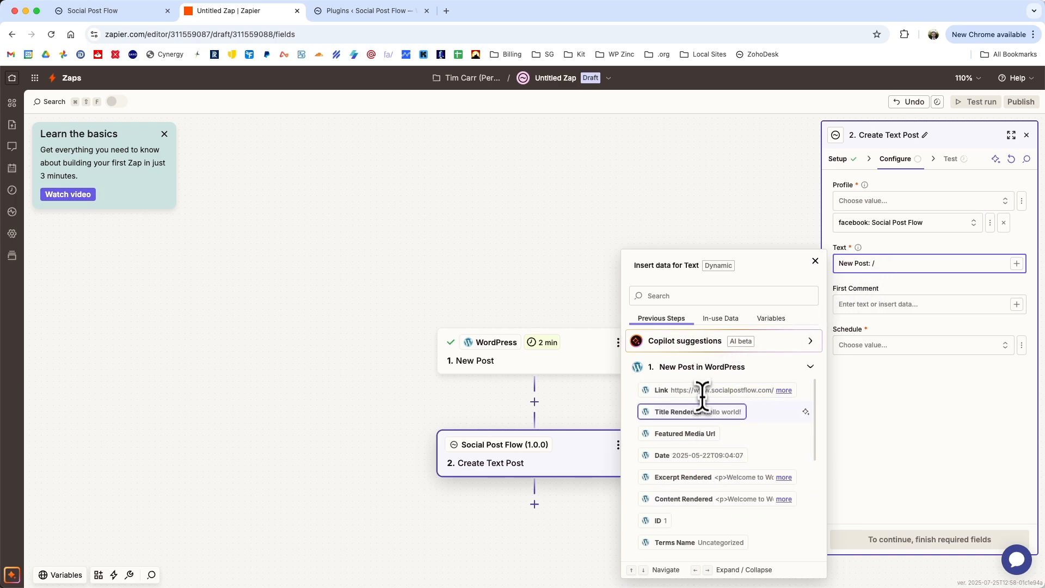
click(669, 415)
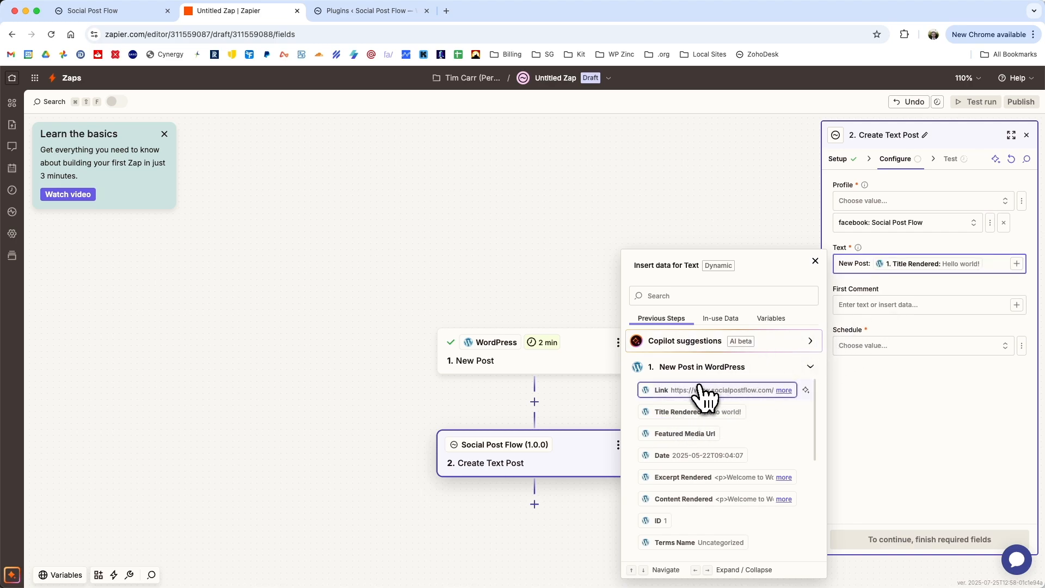
click(668, 392)
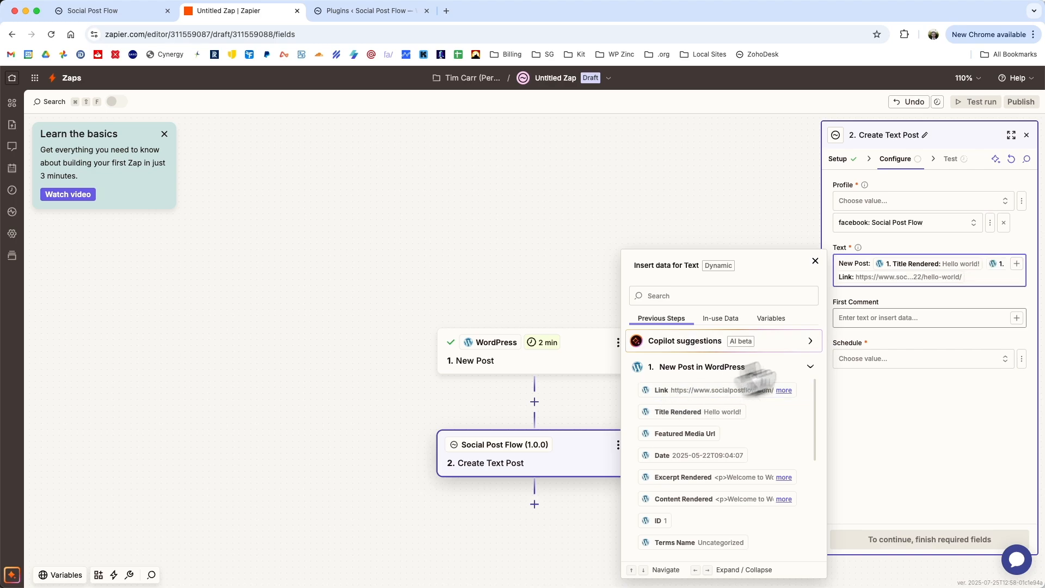
click(906, 316)
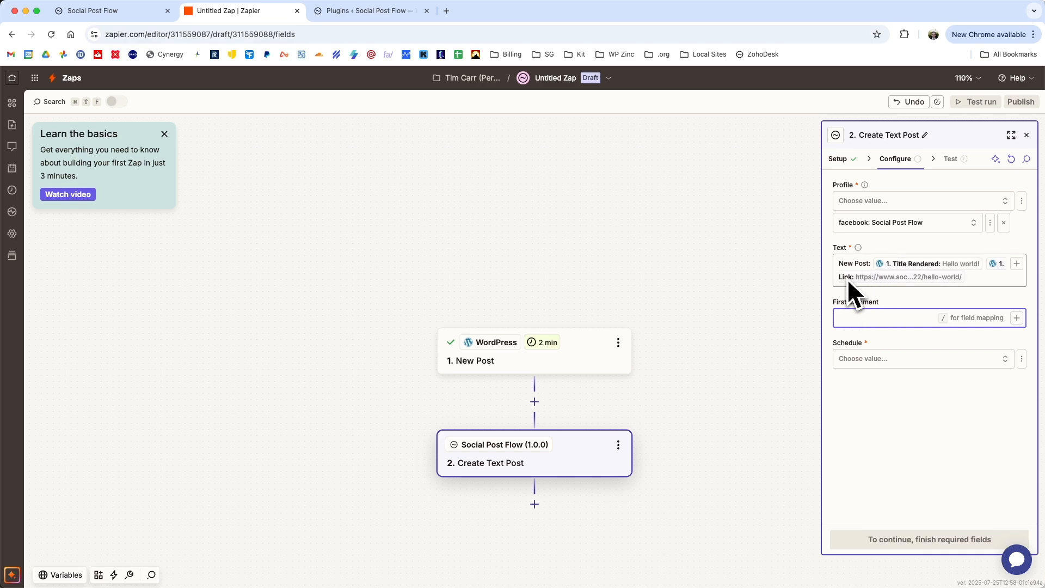
Remove the Link field from the post text and insert the WordPress Link field as the first comment instead
click(931, 212)
key(BackSpace)
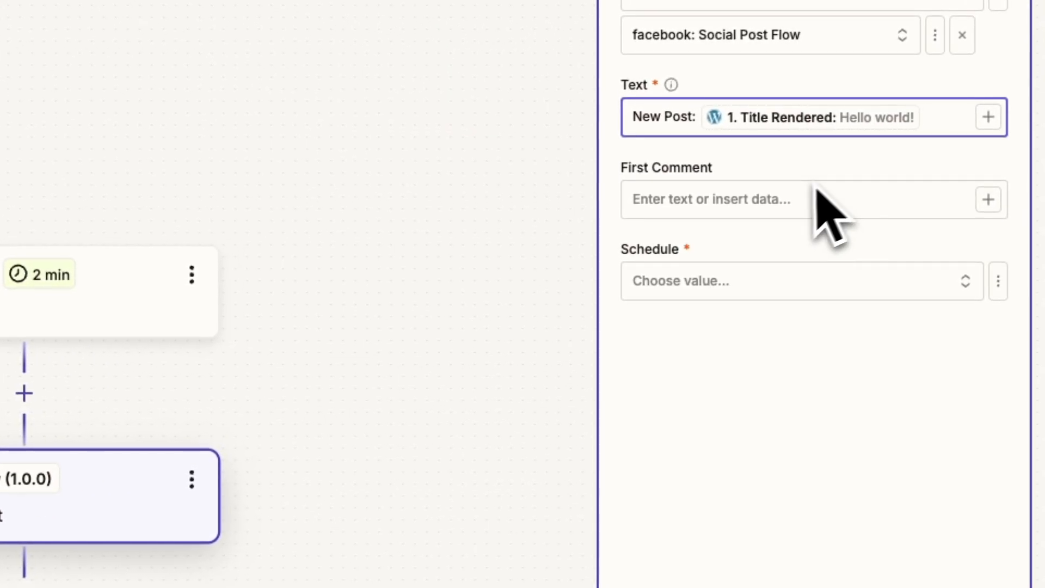
click(858, 265)
text(/)
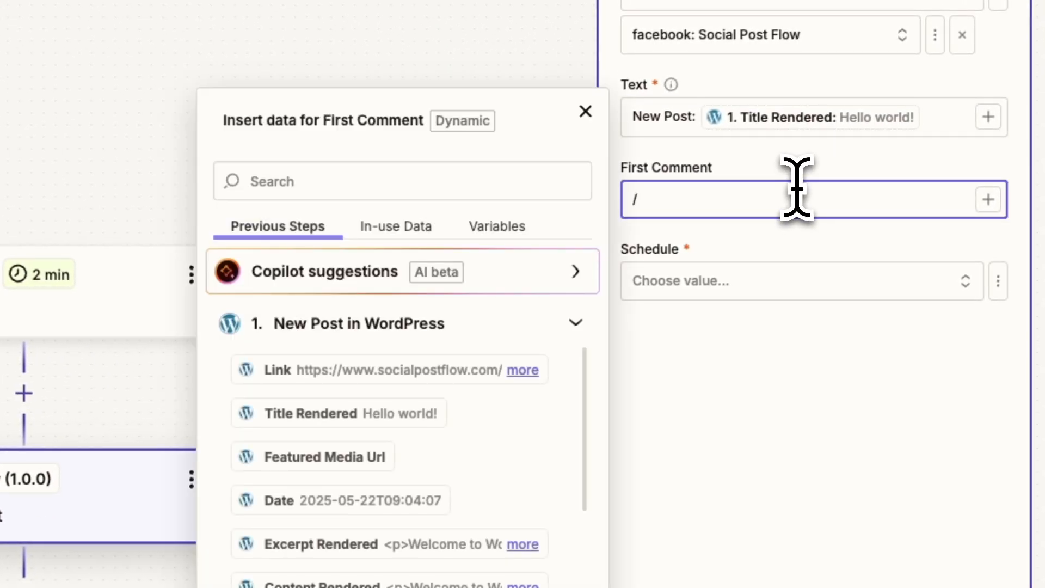
click(349, 373)
Set the text post's schedule to immediate, continue, and test the step by sending the post to Social Post Flow
click(724, 169)
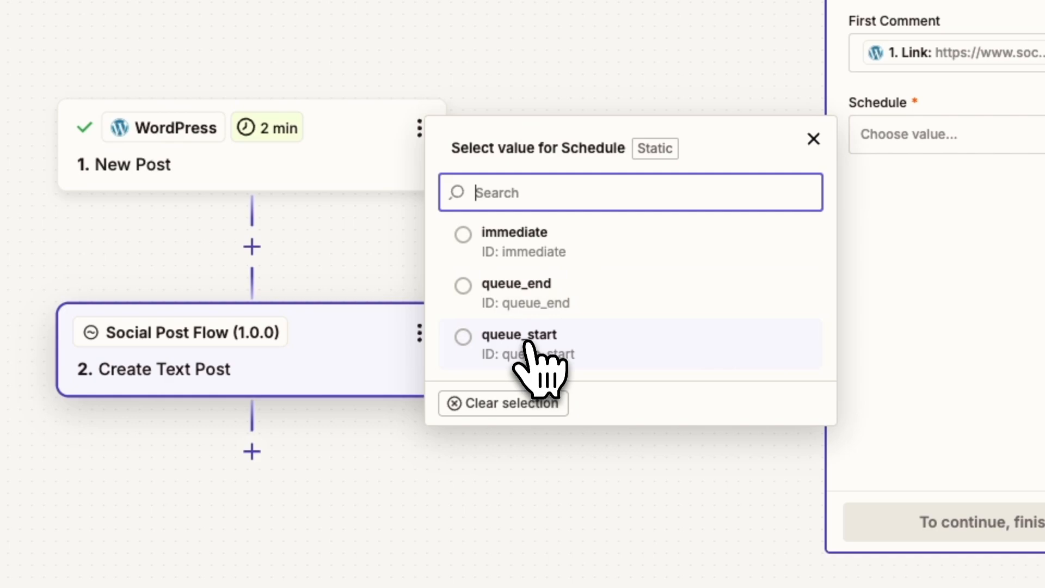
click(632, 361)
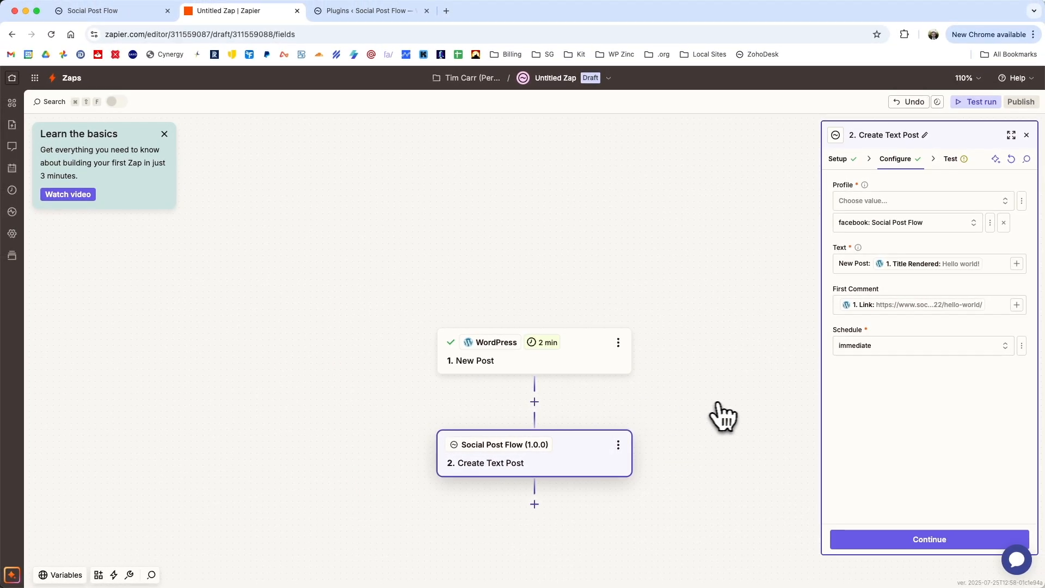
click(940, 548)
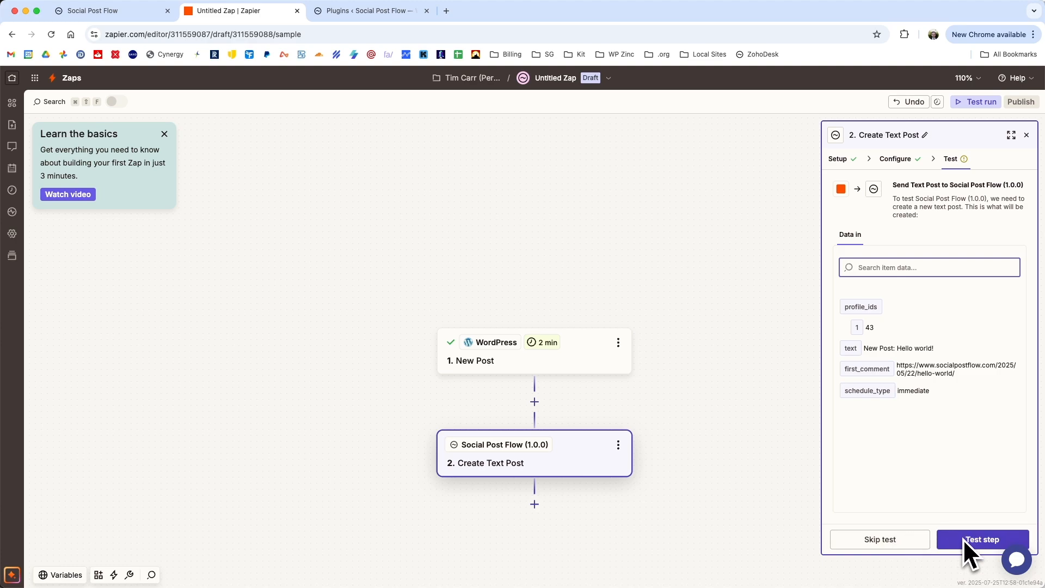
click(978, 541)
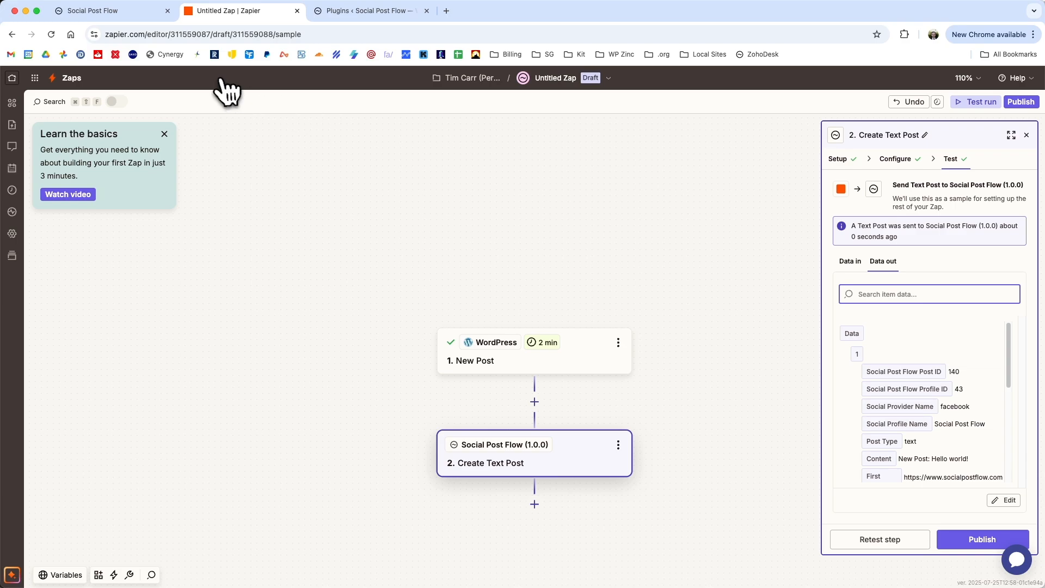
Switch to Social Post Flow and check the scheduled posts of the Facebook profile for the test post
click(126, 17)
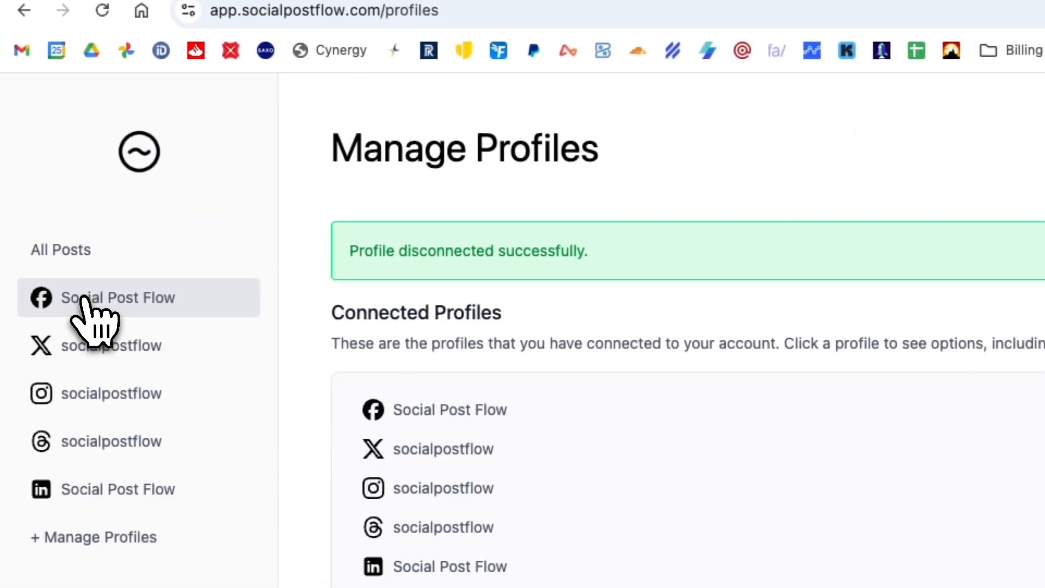
click(84, 355)
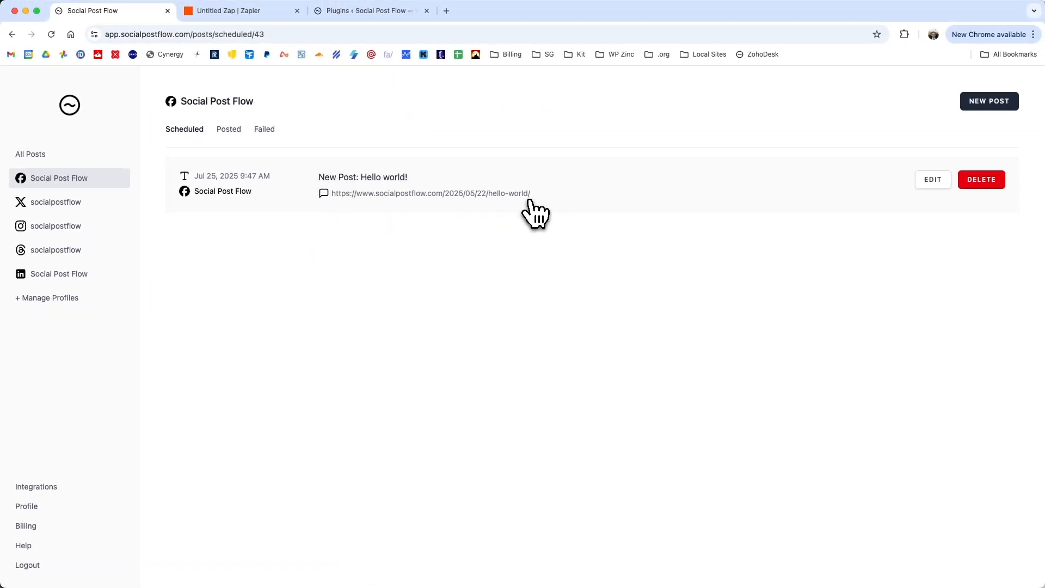
Return to the Zapier editor and publish the Zap
click(242, 11)
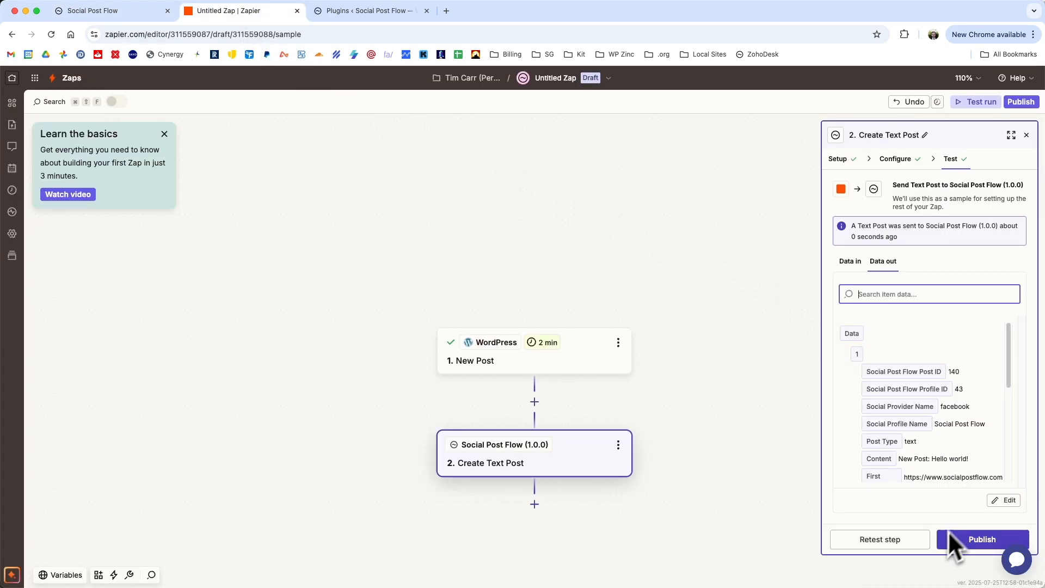
click(983, 549)
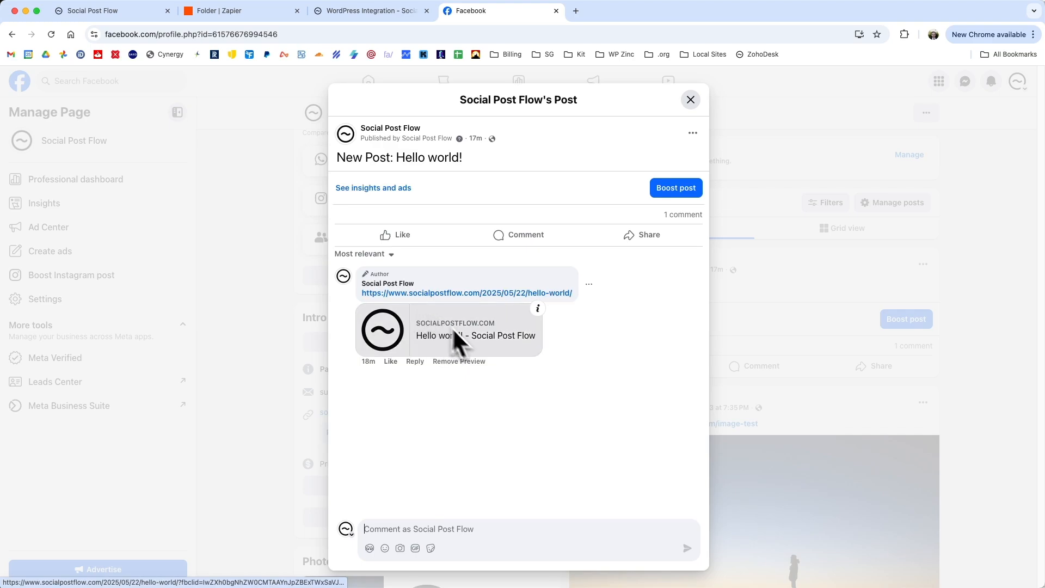
Switch from the Facebook post to the Social Post Flow WordPress Integration page
key(ctrl+shift+Tab)
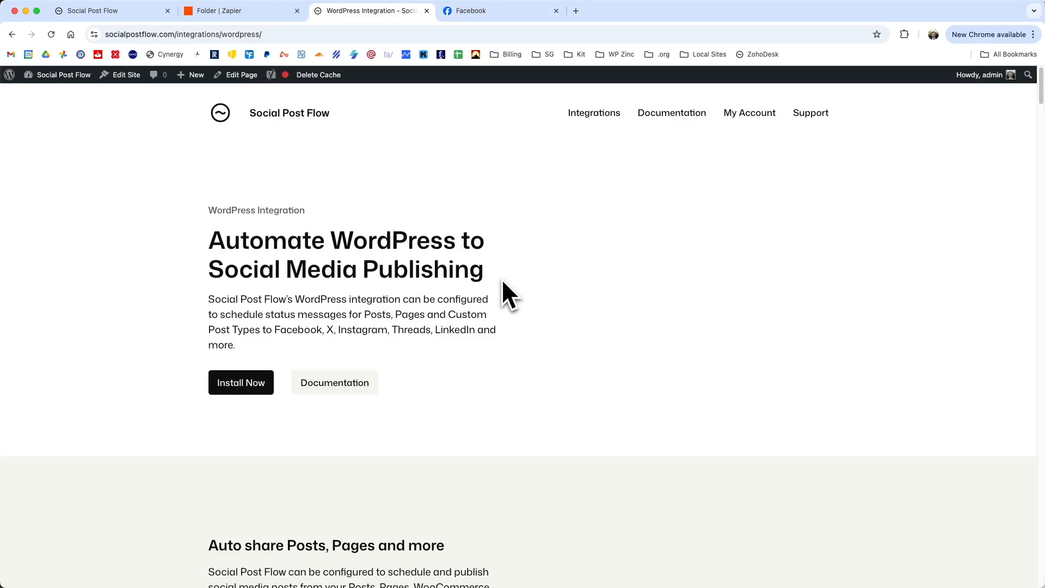